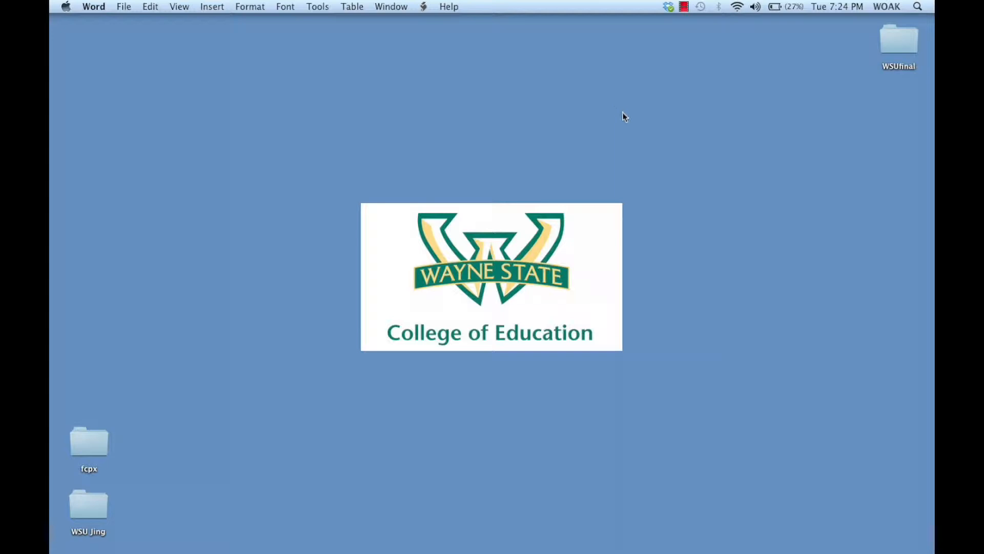
Switch to the Firefox window showing the TechSmith site and download the Mac version of Jing, saving jing.dmg
mouse_move(769, 552)
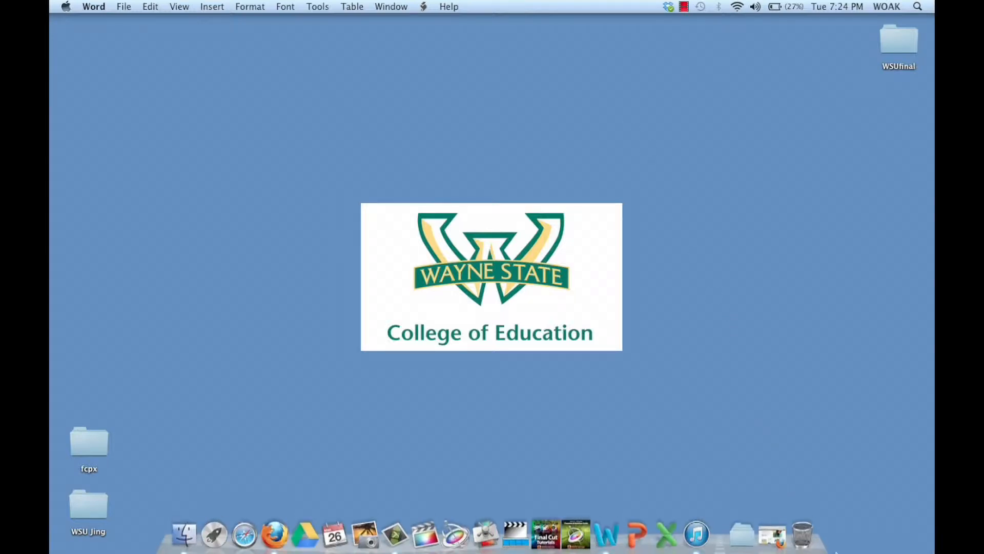
click(765, 523)
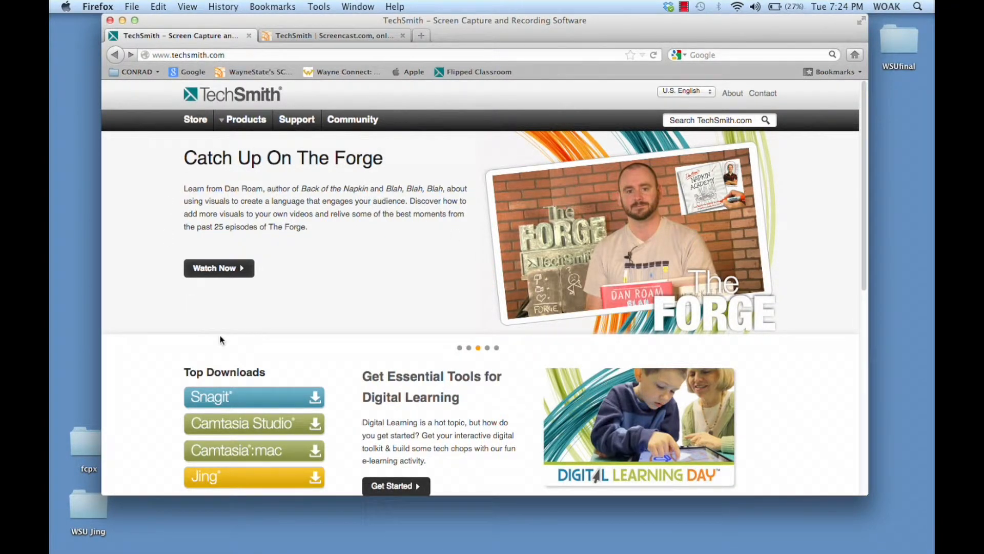
scroll(152, 427, down, 3)
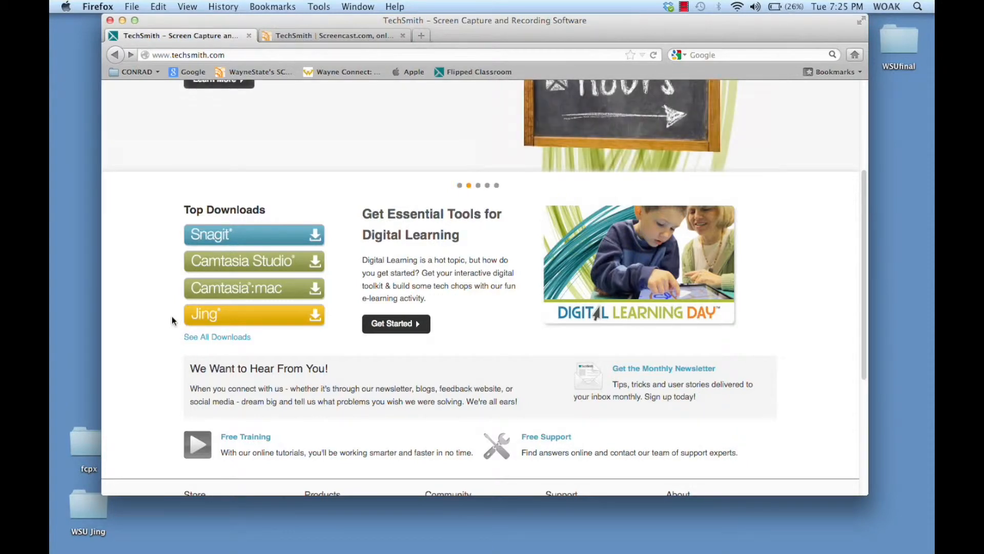
click(216, 320)
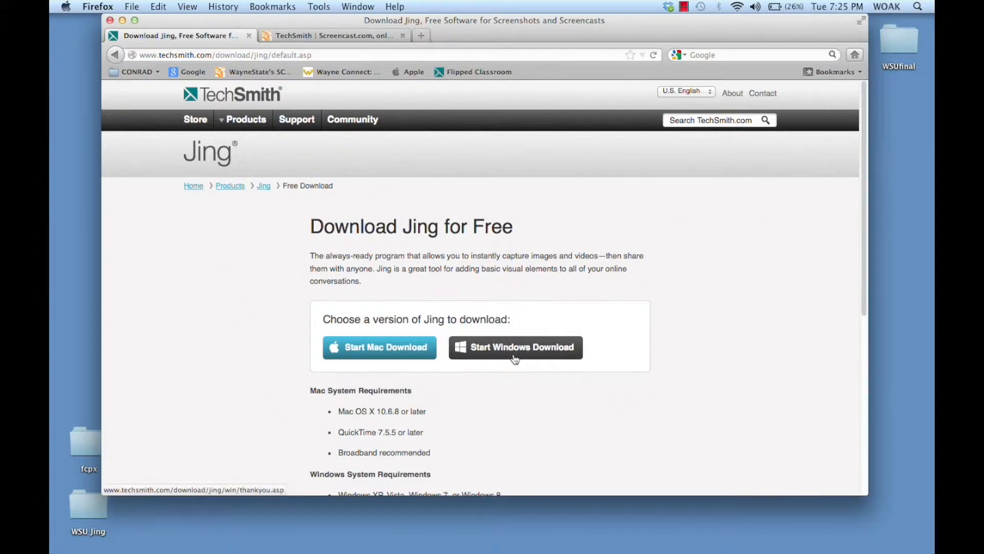
click(389, 349)
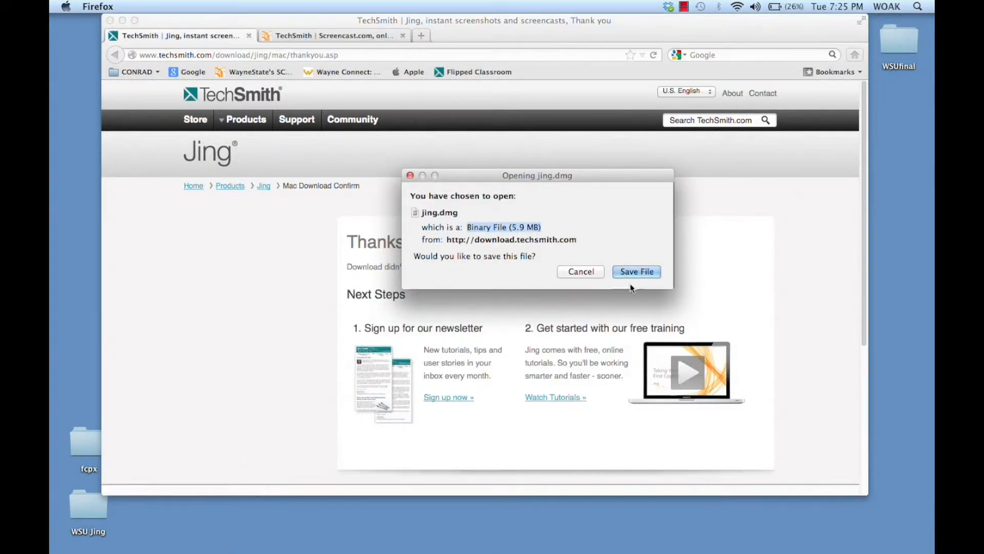
click(637, 272)
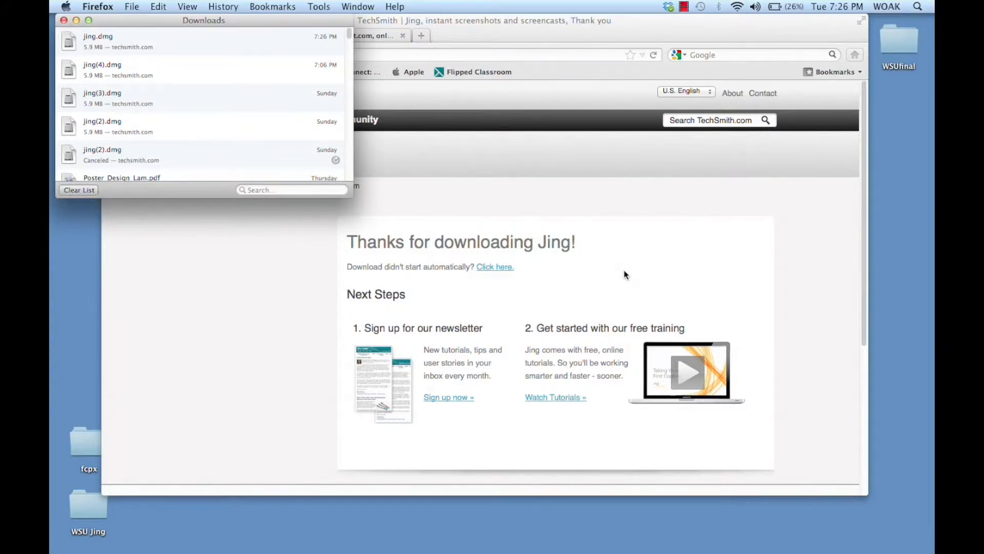
Open the newly downloaded jing.dmg and accept its software license agreement
click(96, 37)
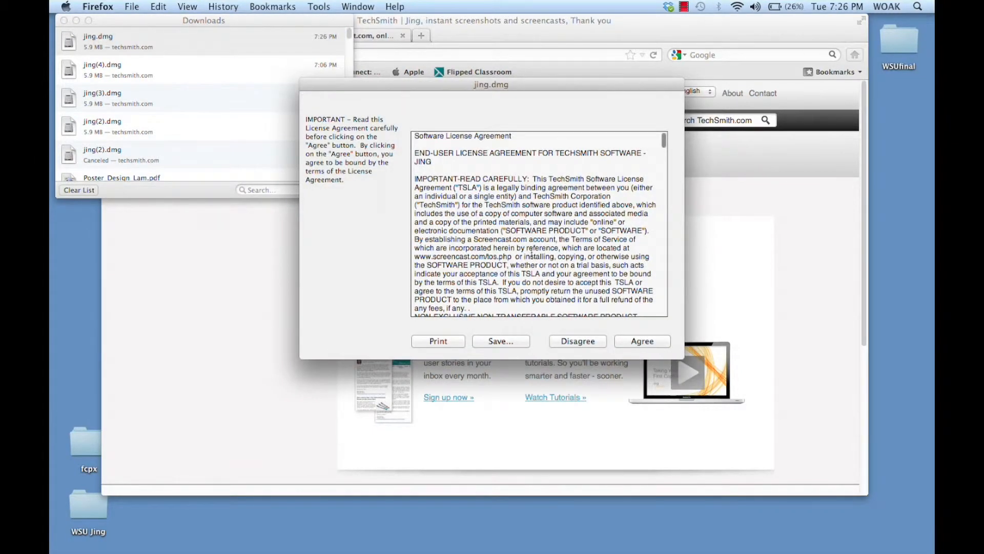
scroll(529, 271, down, 10)
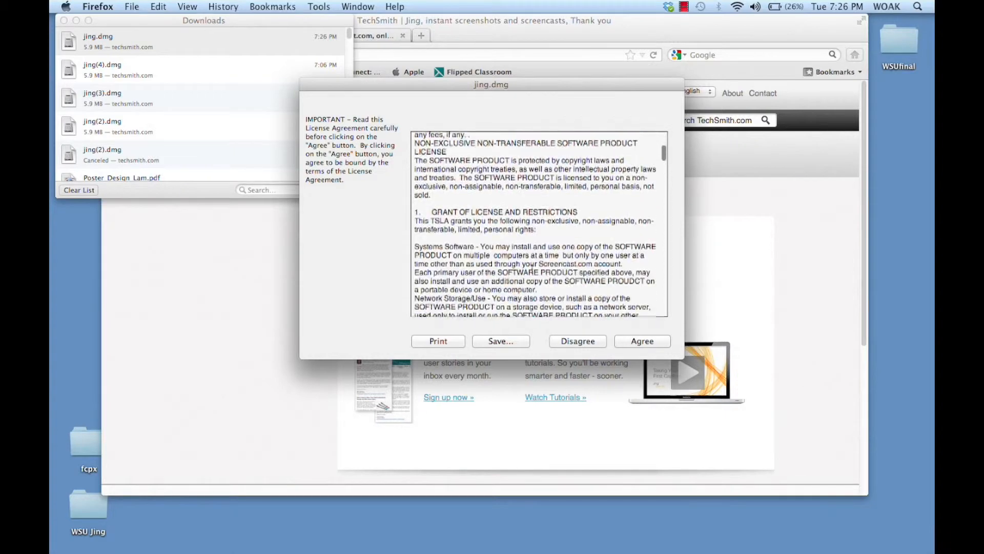
scroll(531, 267, down, 10)
click(648, 343)
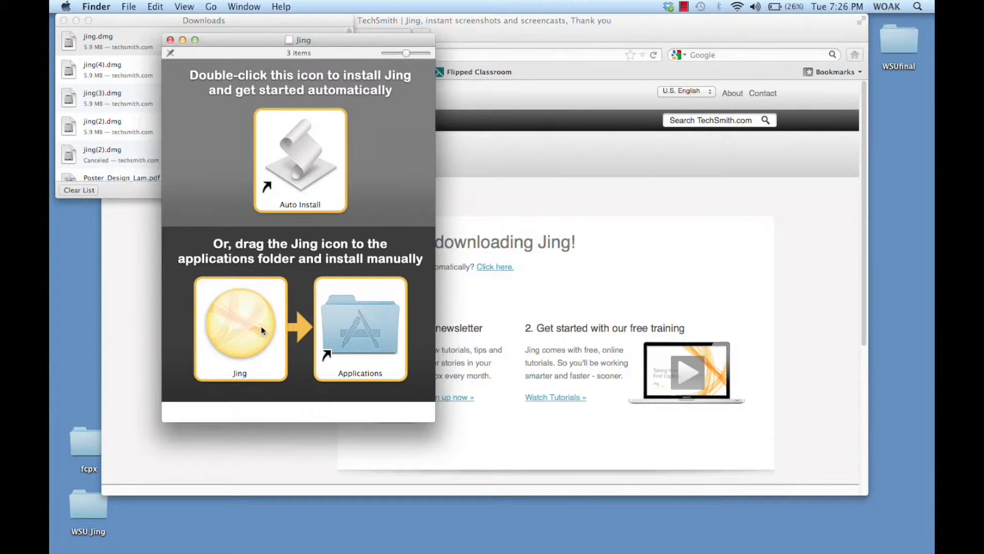
Install Jing manually by copying it into the Applications folder, and close the installer and Downloads windows
drag(259, 331, 380, 331)
click(169, 41)
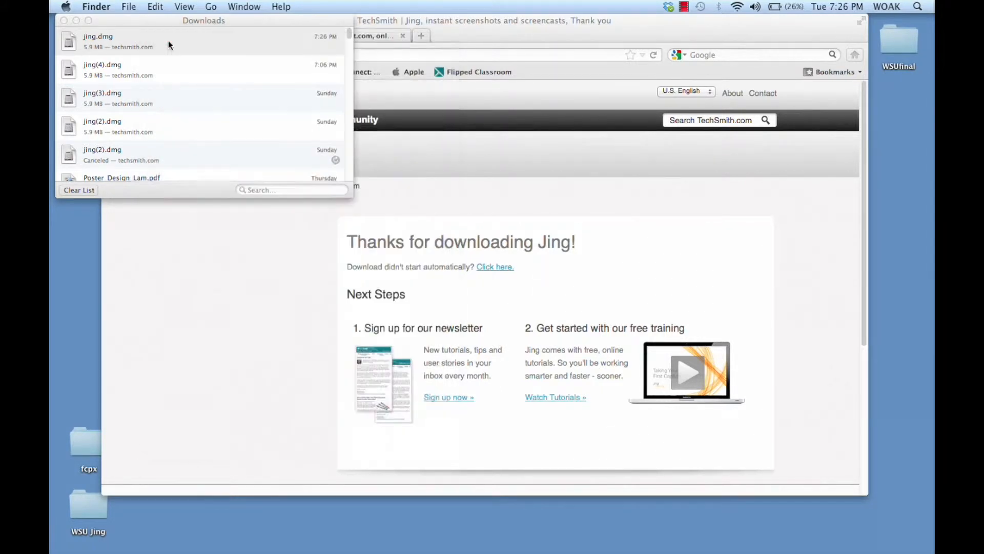
click(65, 21)
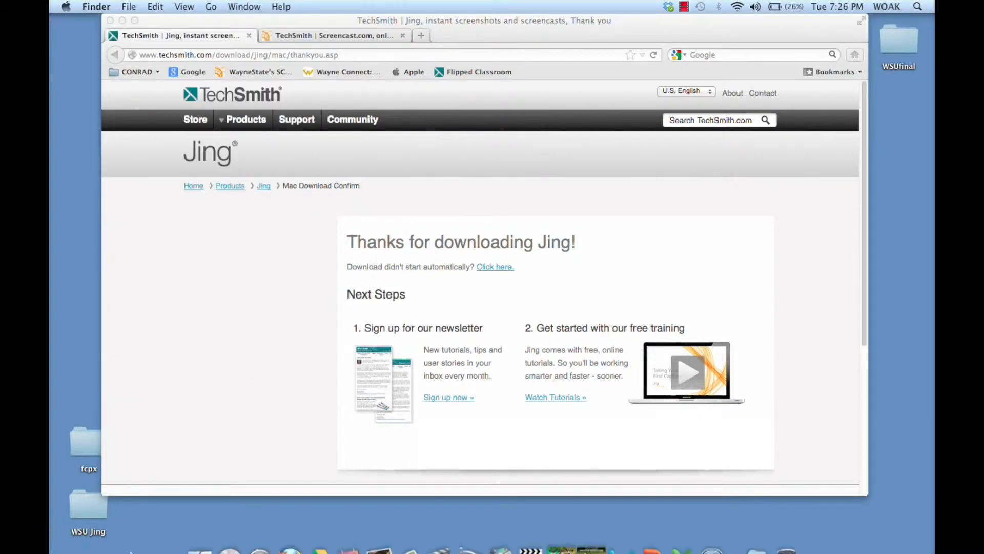
Launch Jing from the Applications folder in Finder, allow it to open, and clear the Finder and browser windows from the desktop
mouse_move(174, 551)
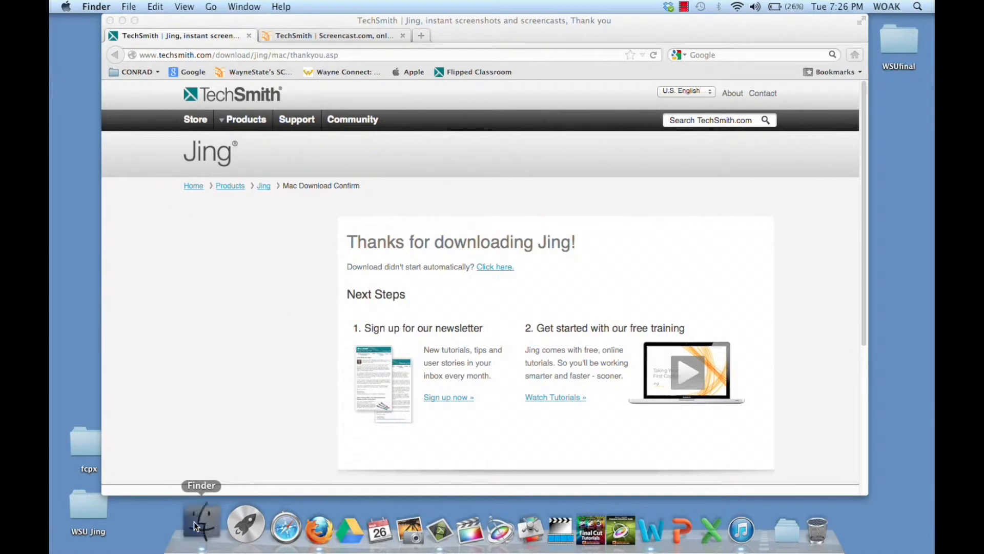
click(194, 522)
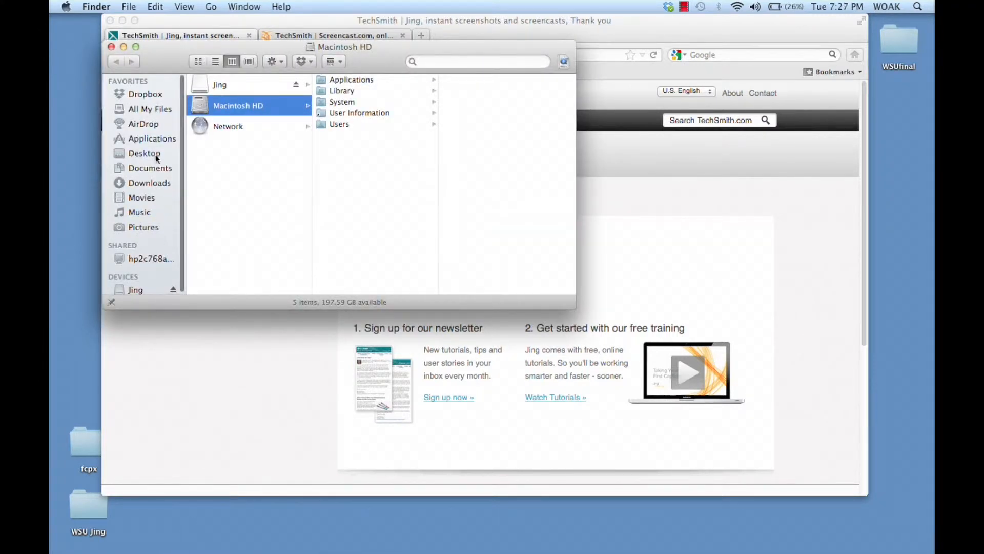
click(157, 136)
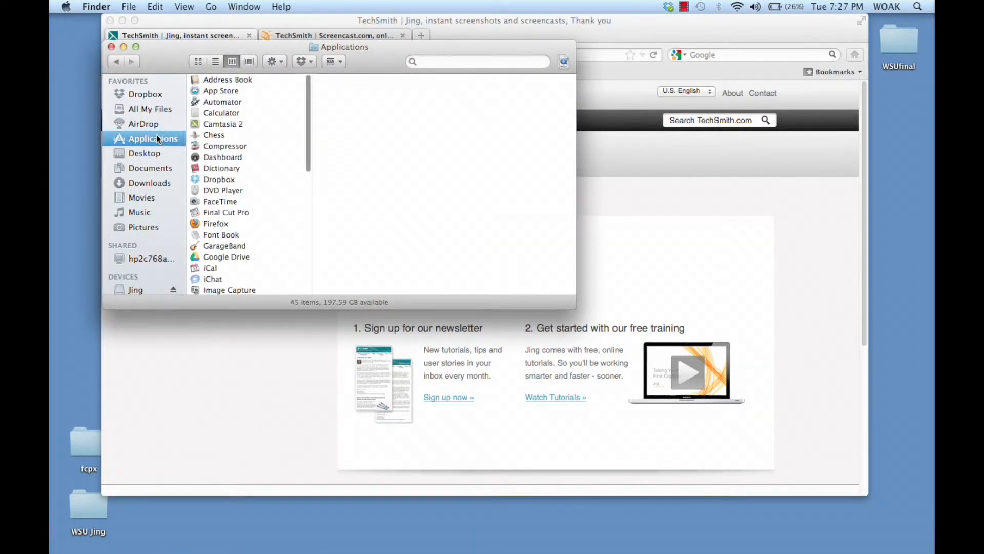
scroll(229, 230, down, 3)
scroll(229, 231, down, 5)
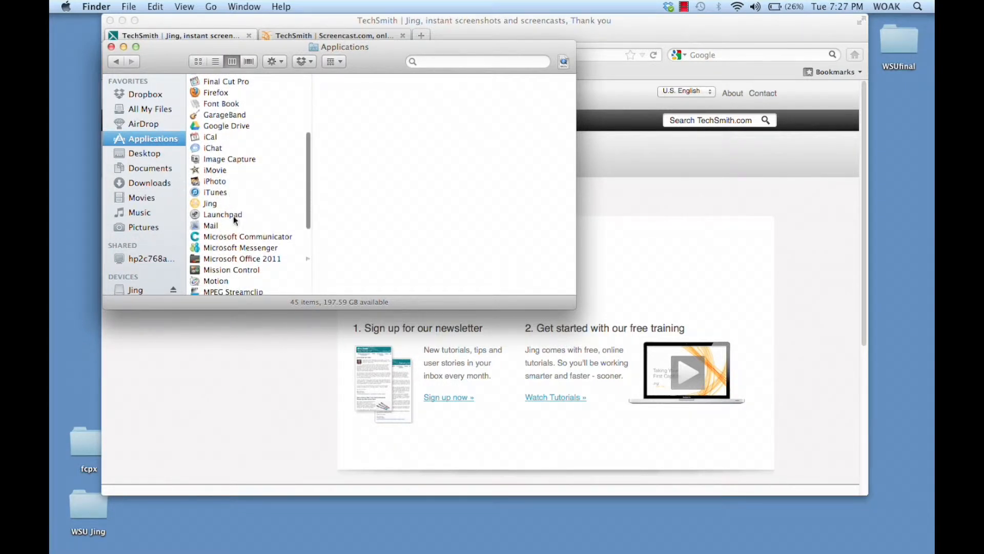
click(206, 202)
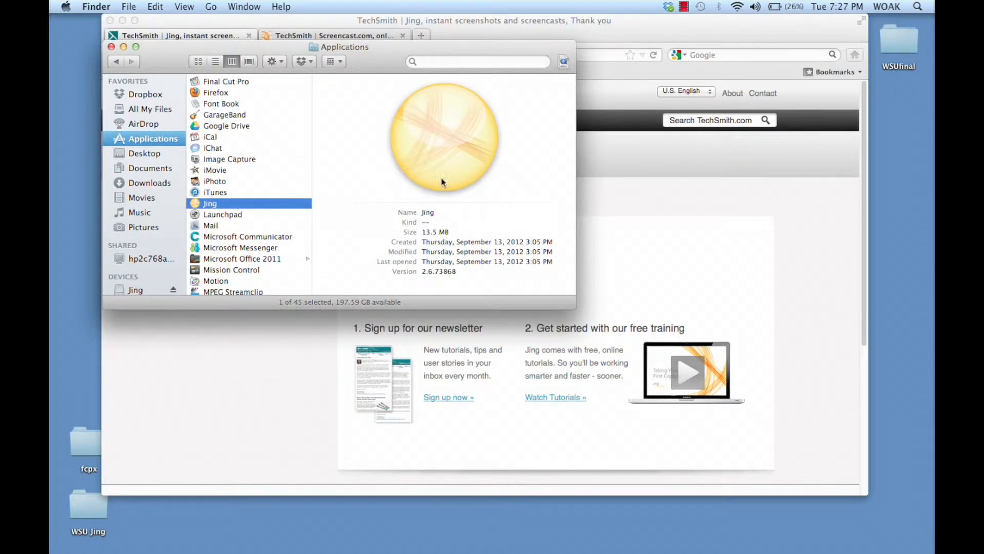
double_click(451, 136)
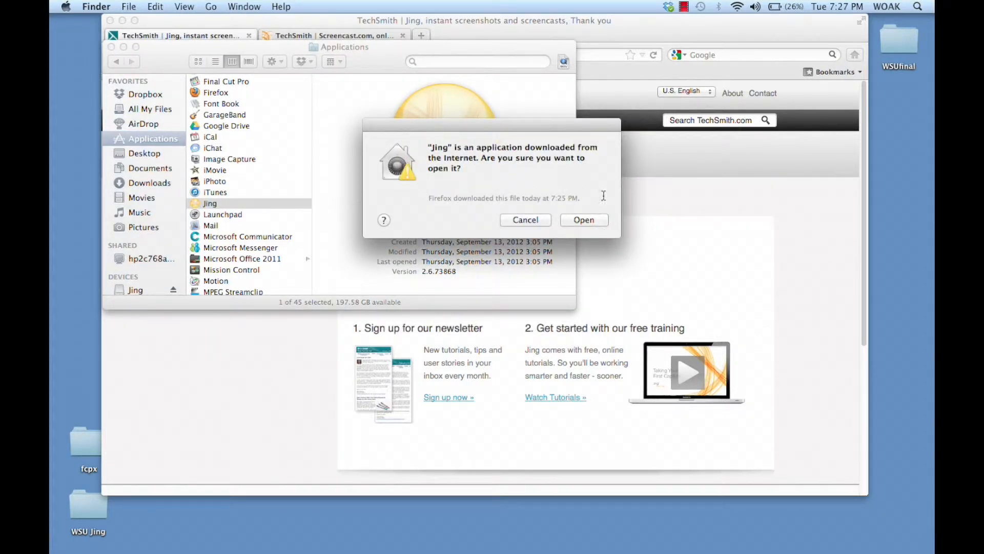
click(597, 225)
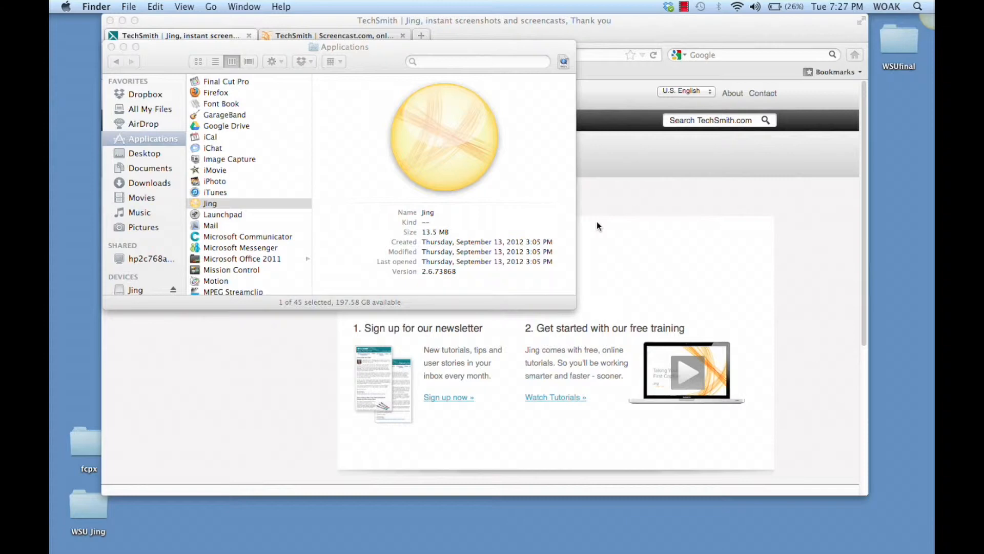
click(111, 47)
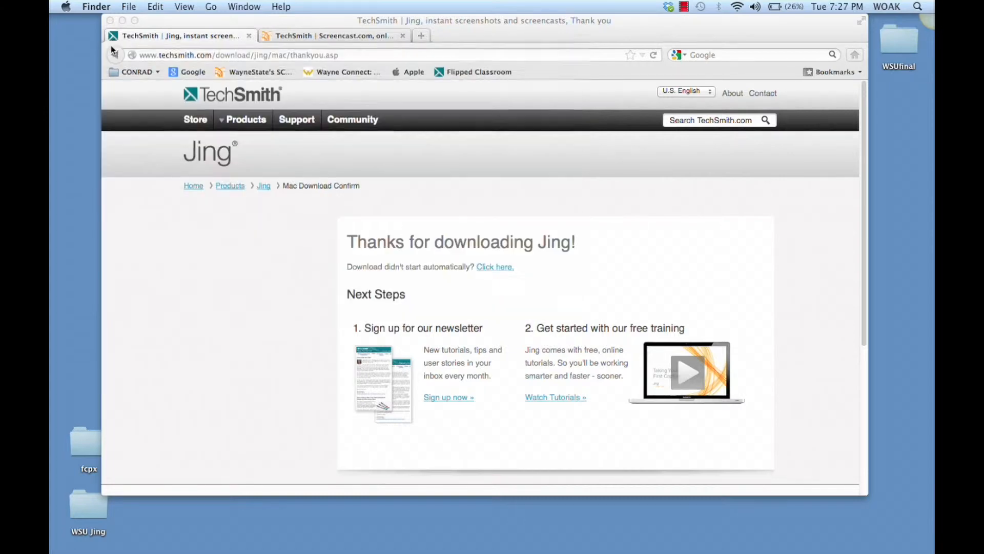
click(121, 21)
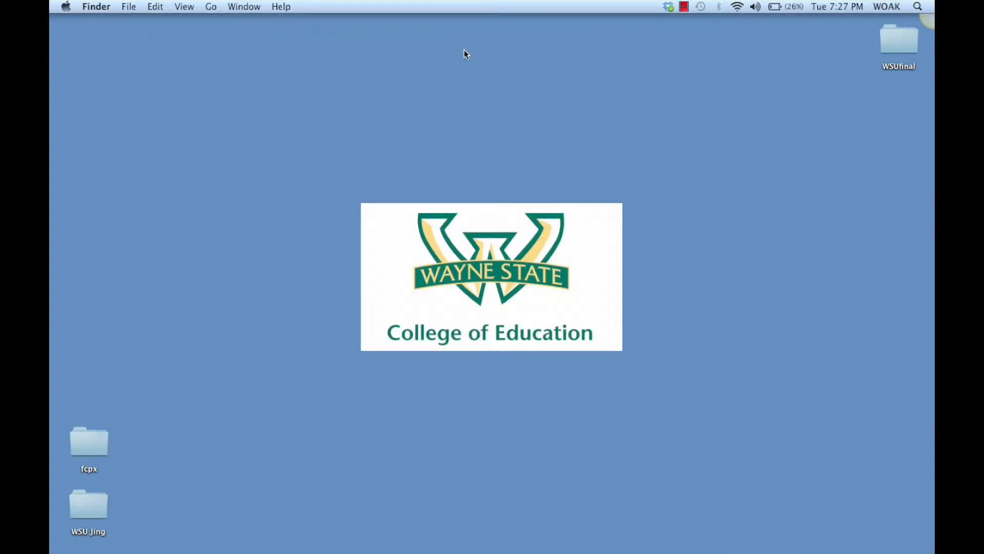
Open the account switching form from Jing's preferences, view the new-account fields, and choose to use the existing account
mouse_move(926, 20)
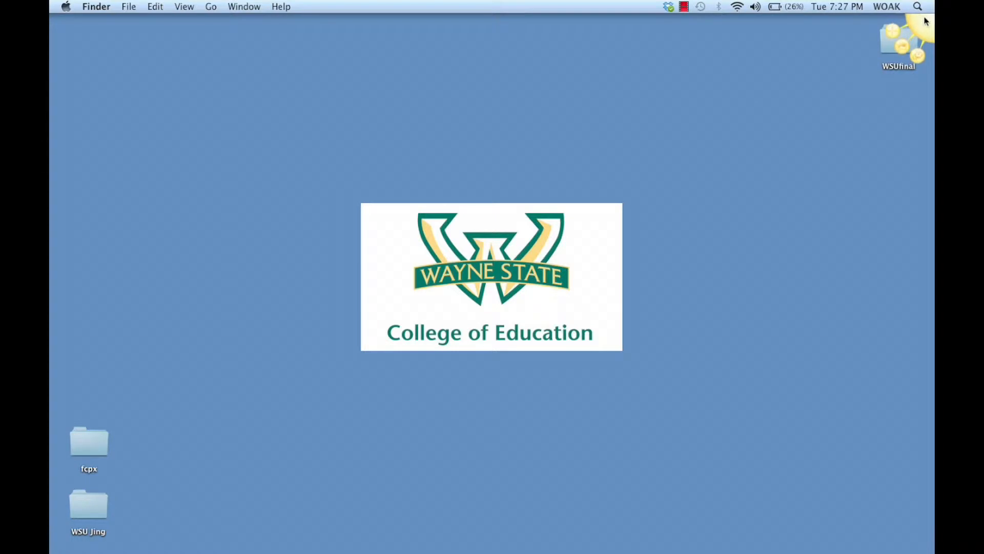
click(916, 63)
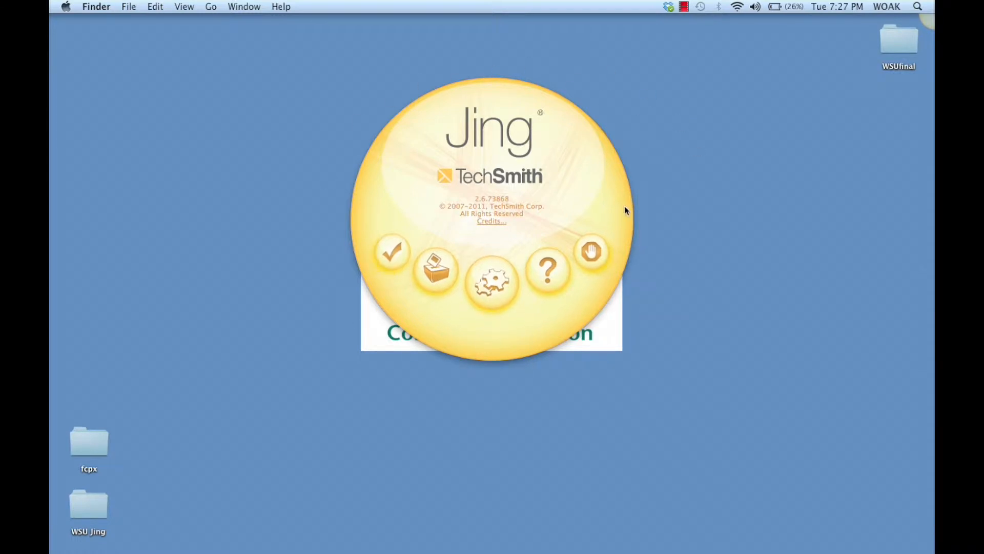
click(490, 288)
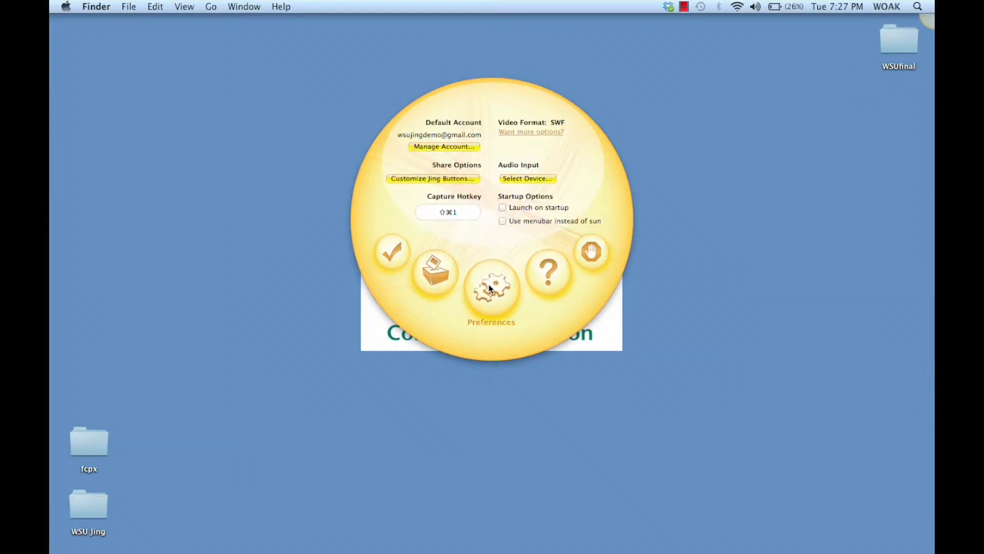
click(439, 145)
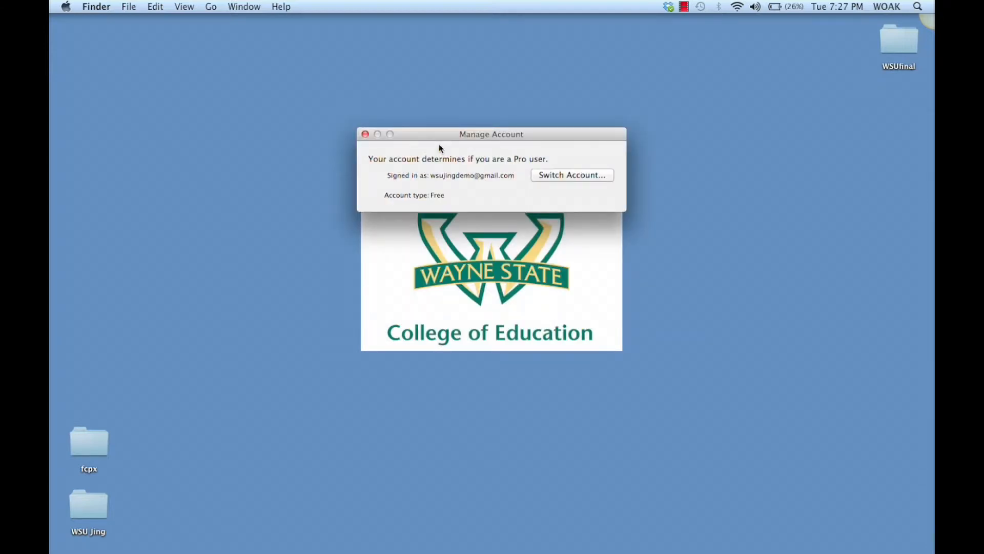
click(574, 175)
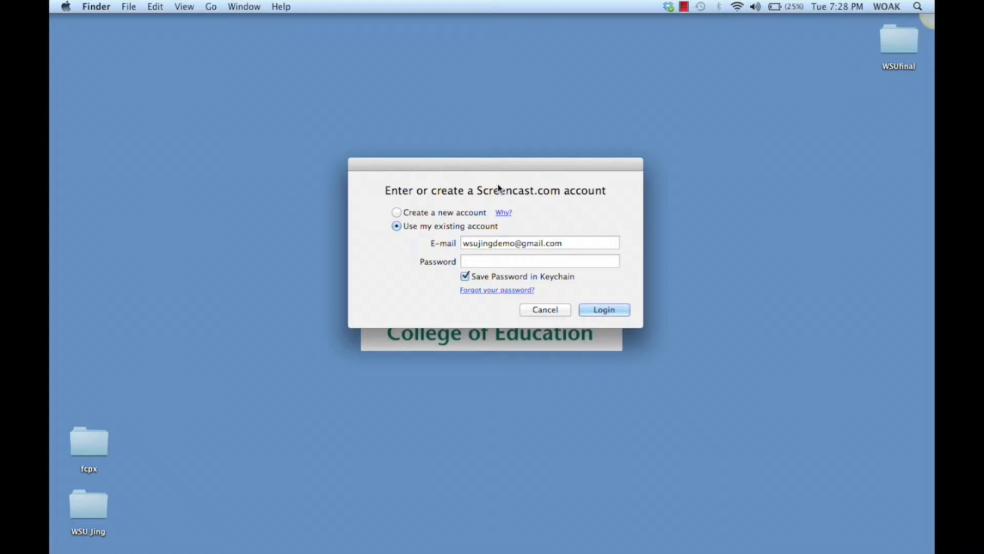
click(397, 212)
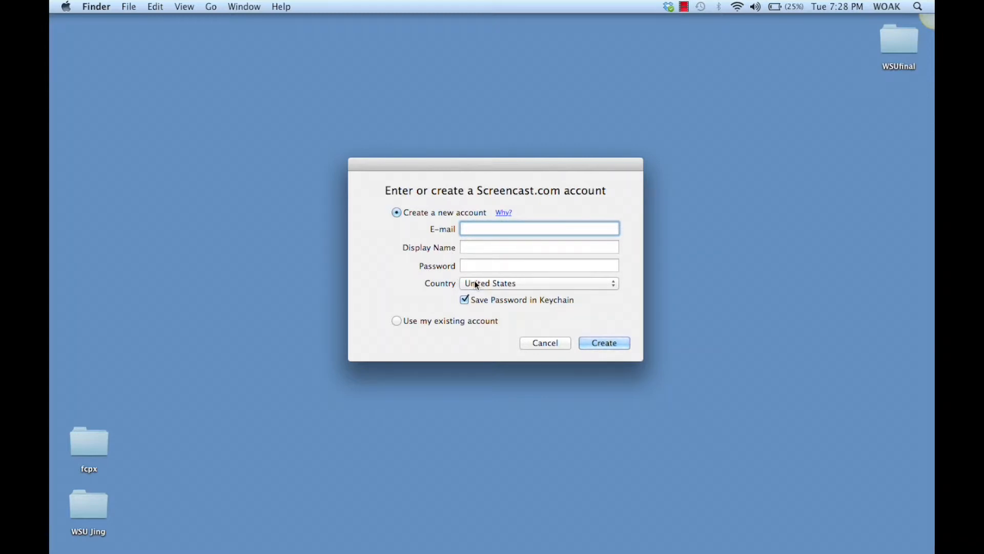
click(396, 321)
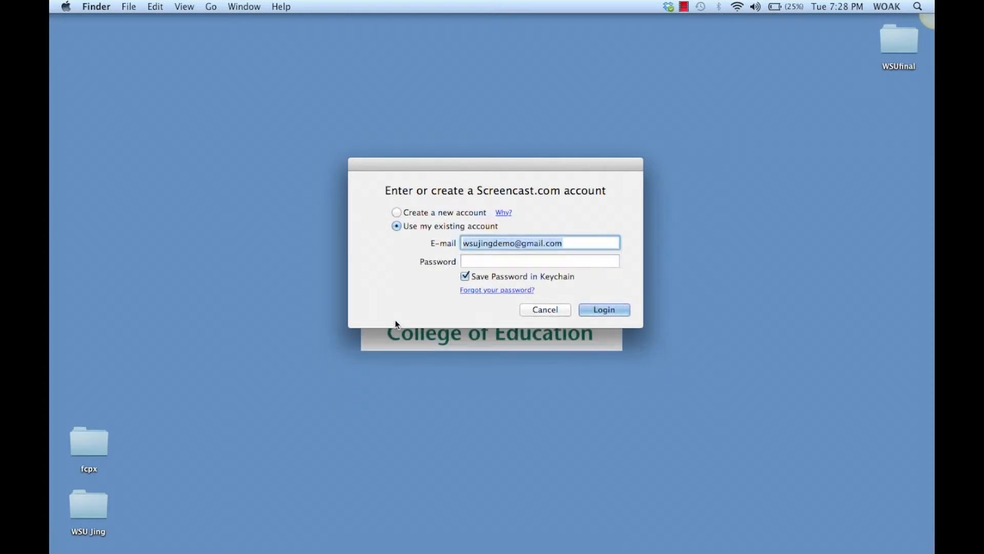
Enter the account password to log in to the existing Screencast.com account, and quit Jing
click(472, 261)
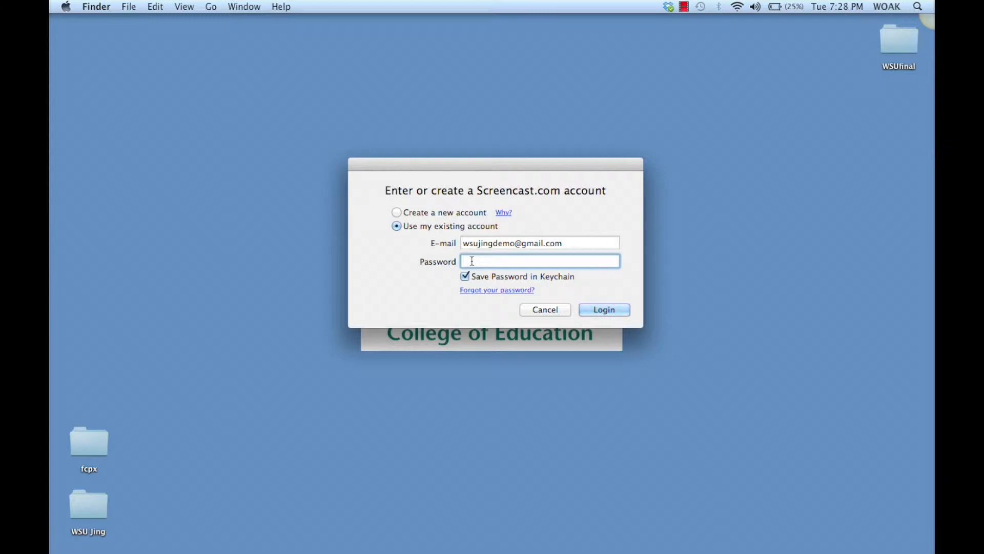
text(•••••••••••••)
key(Return)
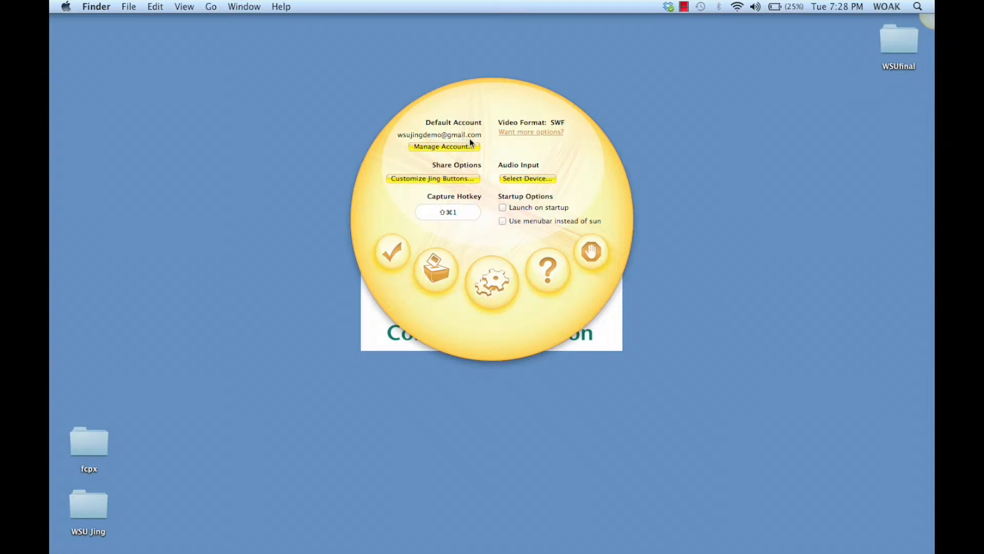
click(596, 258)
click(475, 202)
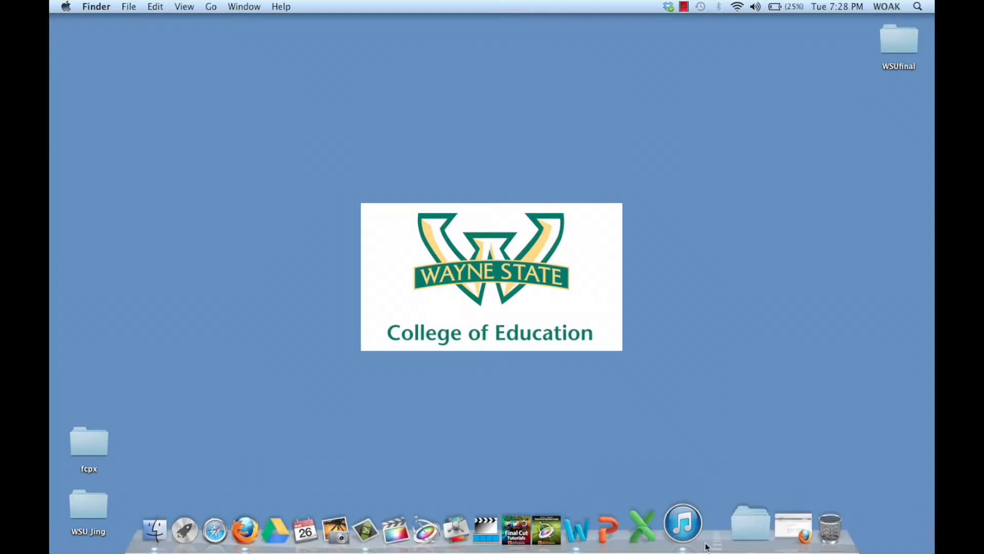
Switch to Screencast.com in Firefox, sign in with the account password, and dismiss the offer to update the saved password
click(761, 519)
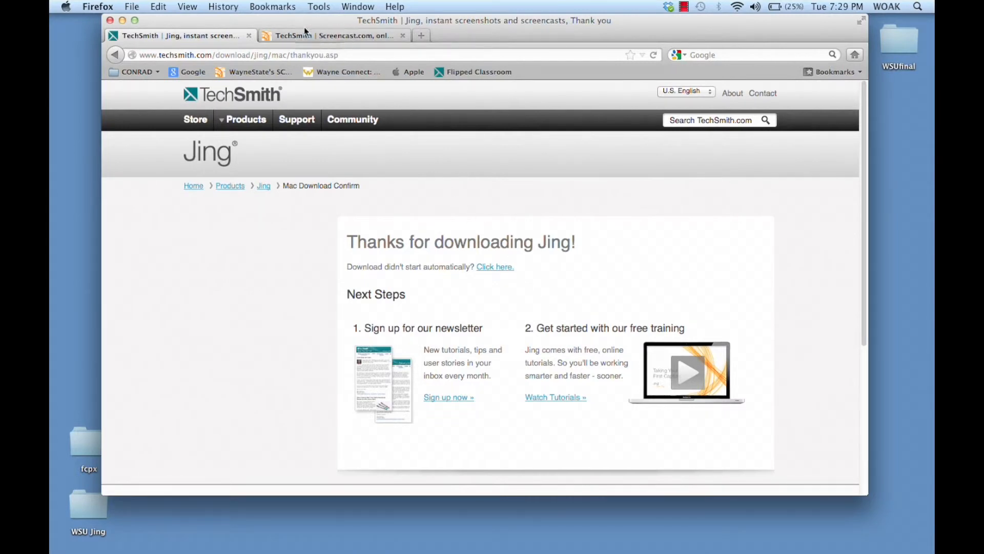
click(346, 34)
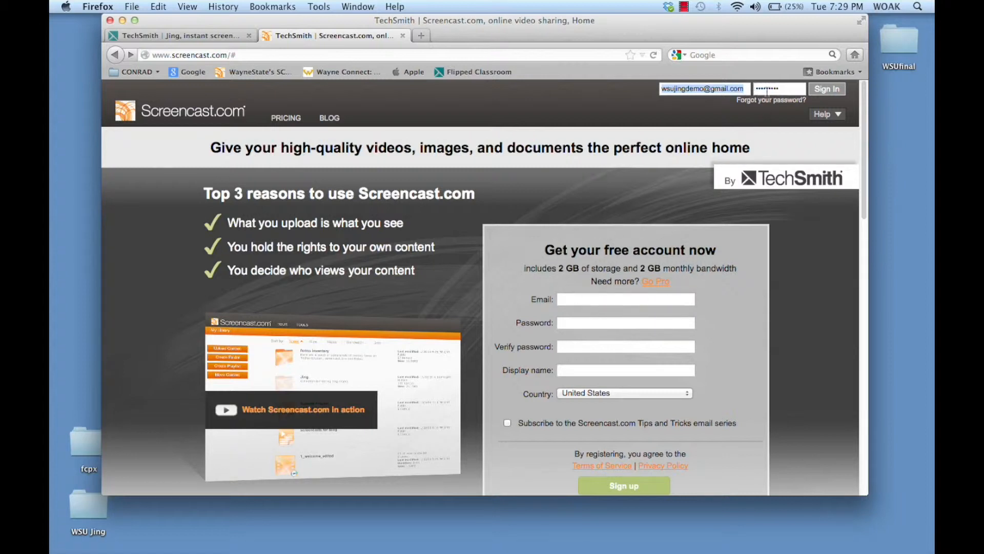
key(Tab)
text(w)
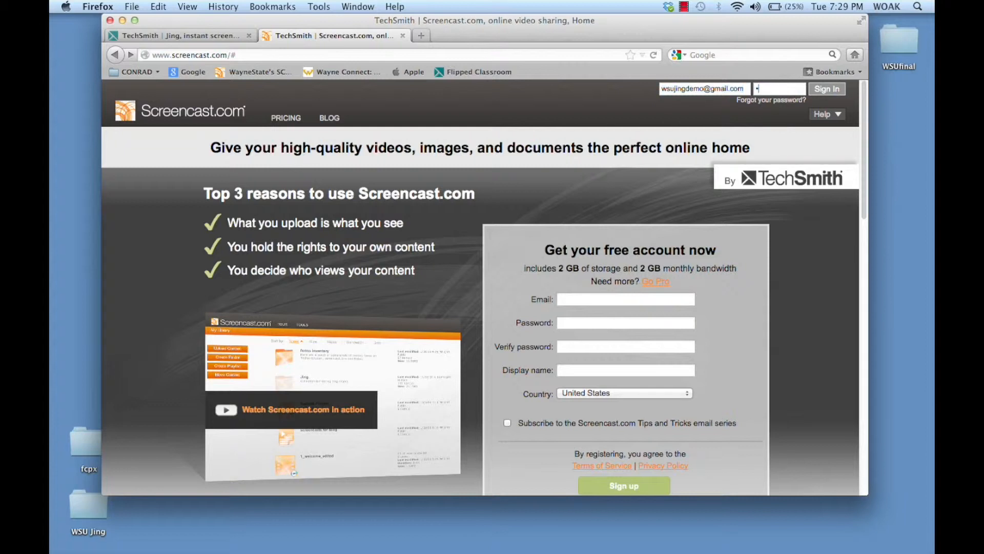
key(Return)
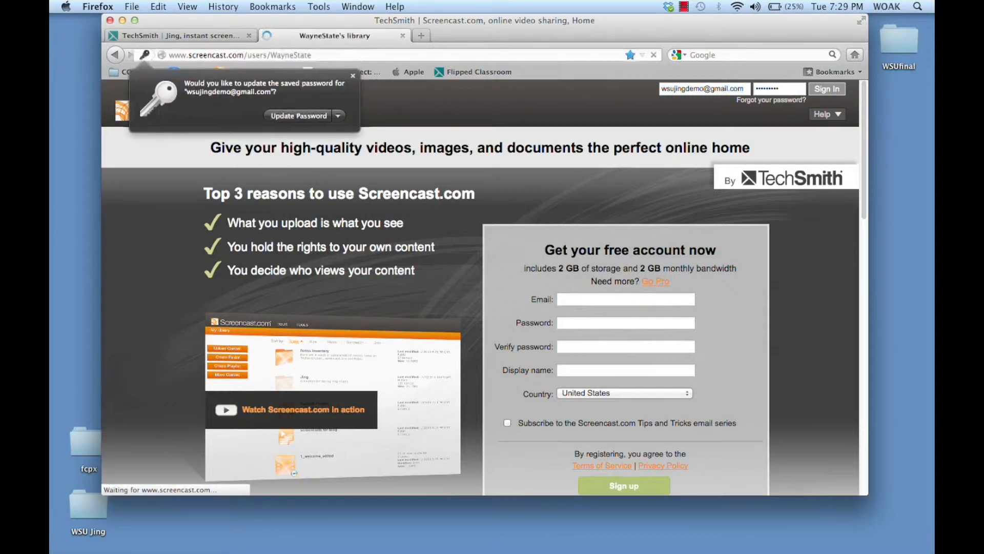
click(353, 74)
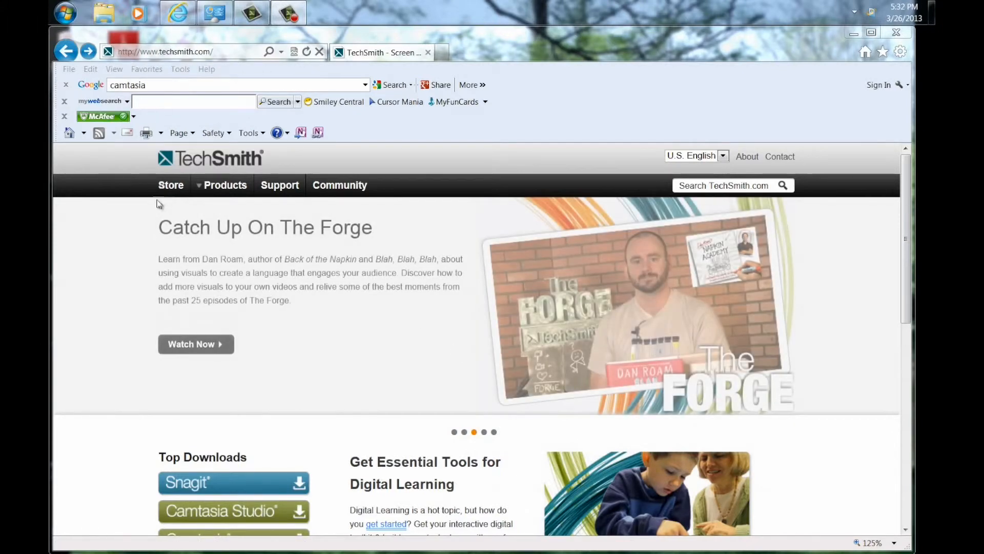
In Internet Explorer, download the Windows version of Jing from TechSmith's homepage and save jing.exe to the desktop
click(97, 256)
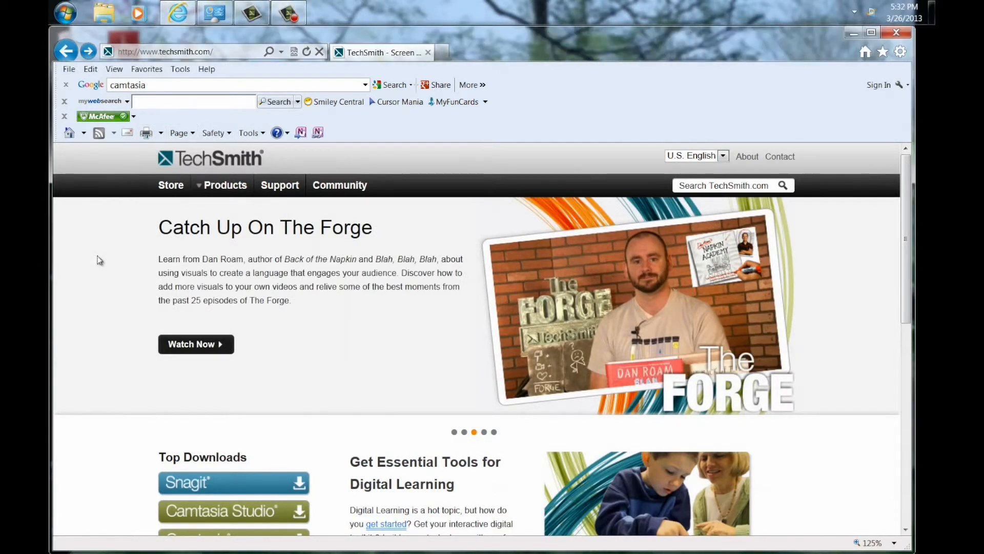
scroll(100, 260, down, 5)
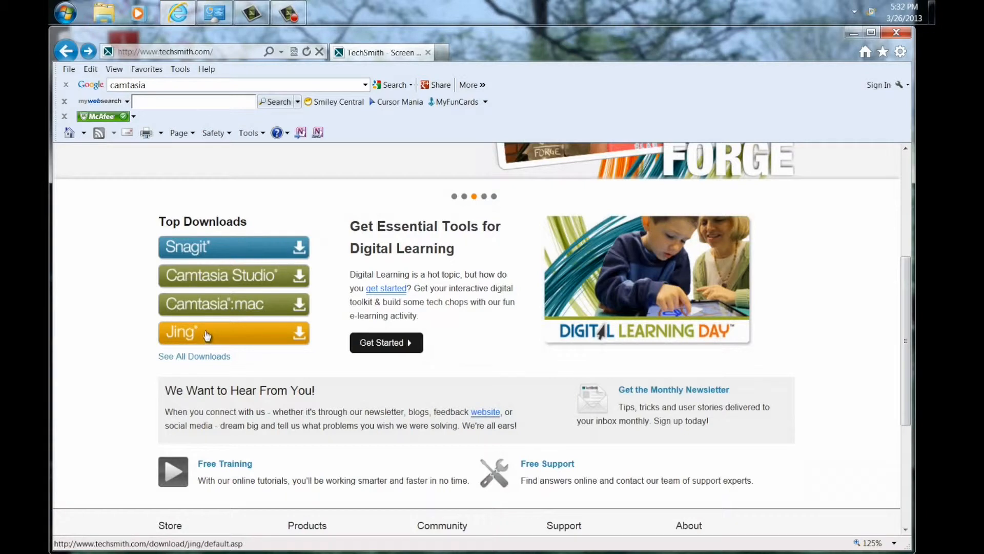
click(210, 335)
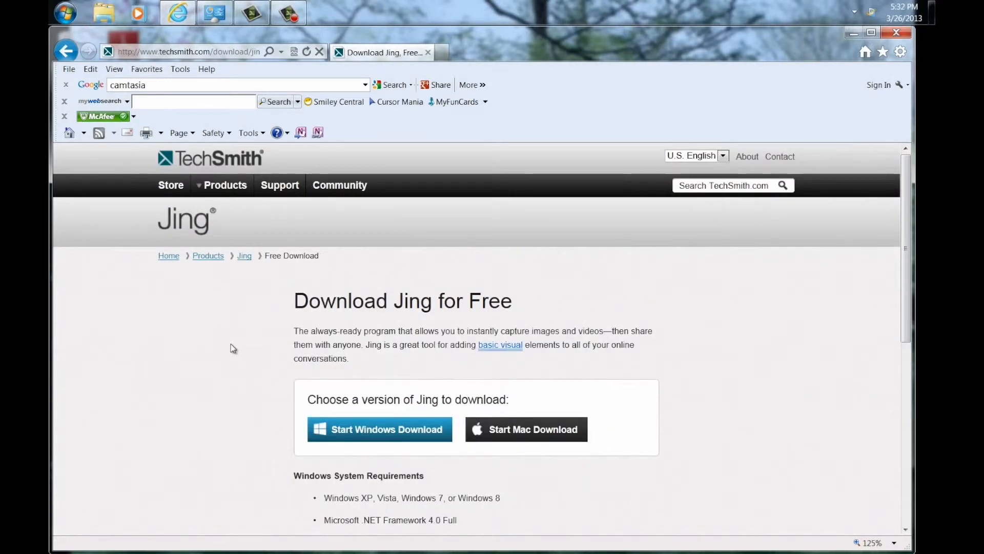
scroll(223, 338, down, 2)
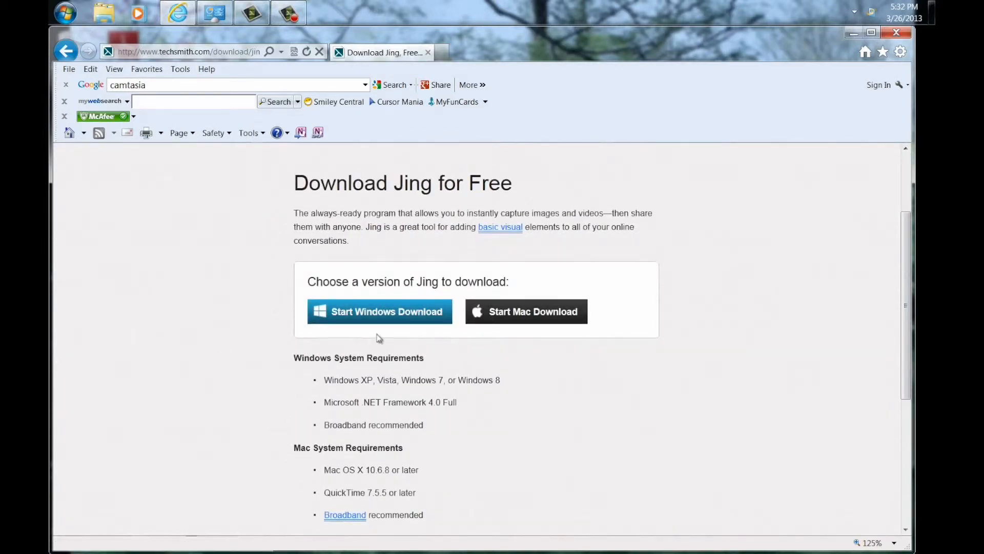
click(377, 311)
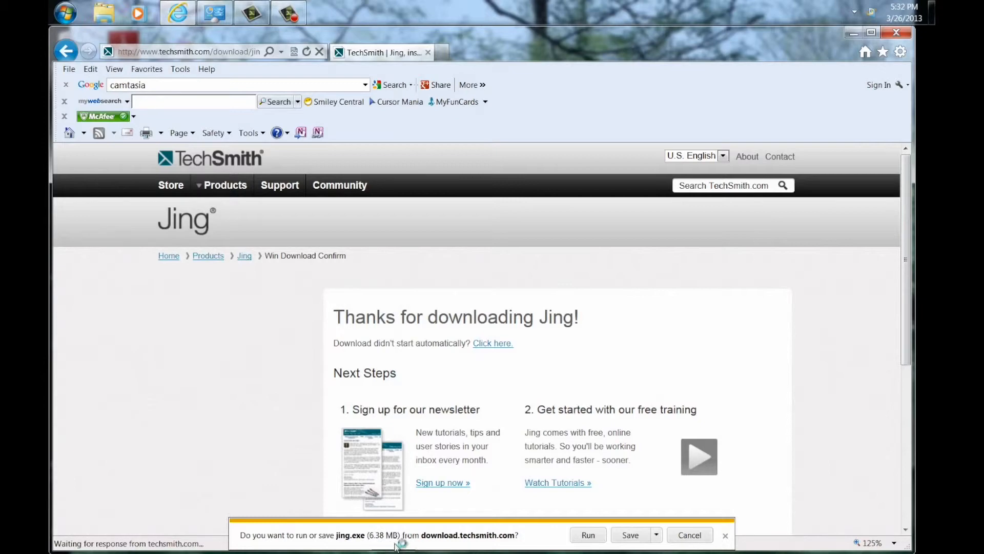
click(656, 535)
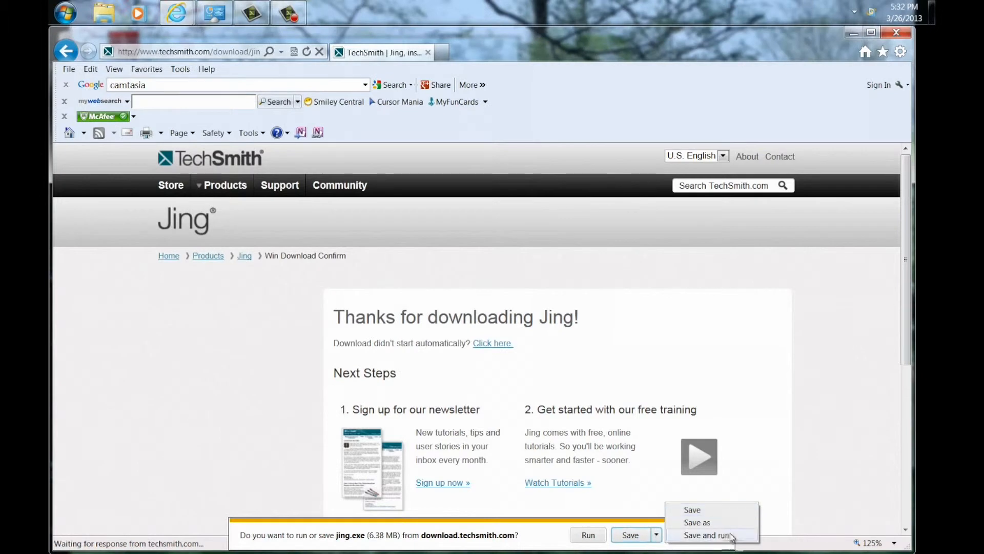
click(696, 510)
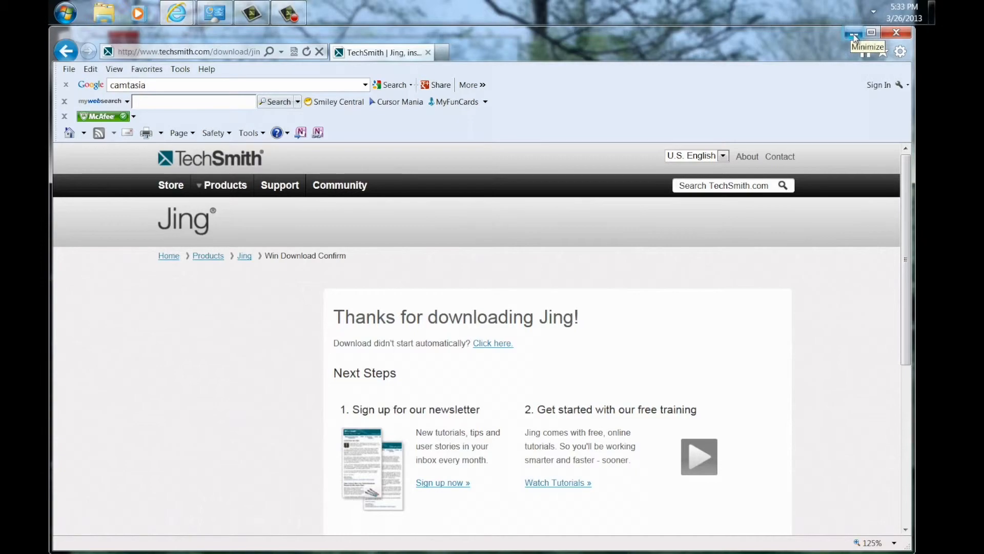
Minimize the browser and run the jing.exe installer from the desktop, allowing it past the security warning
click(853, 36)
click(499, 44)
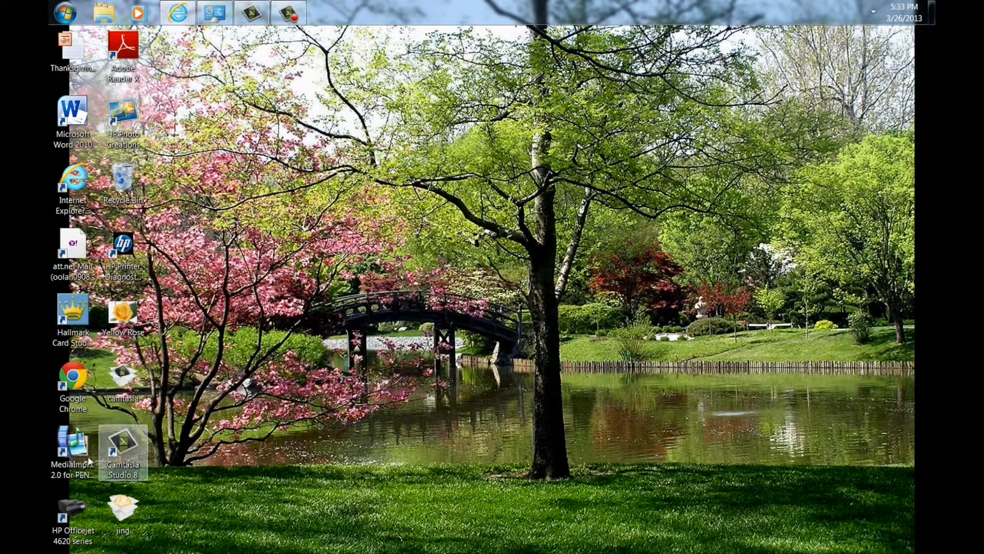
double_click(125, 509)
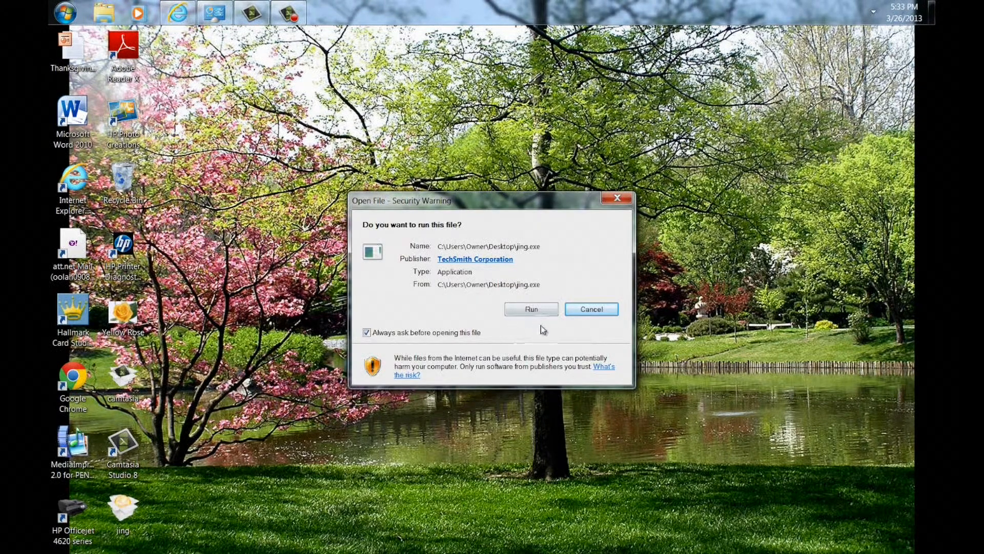
click(532, 310)
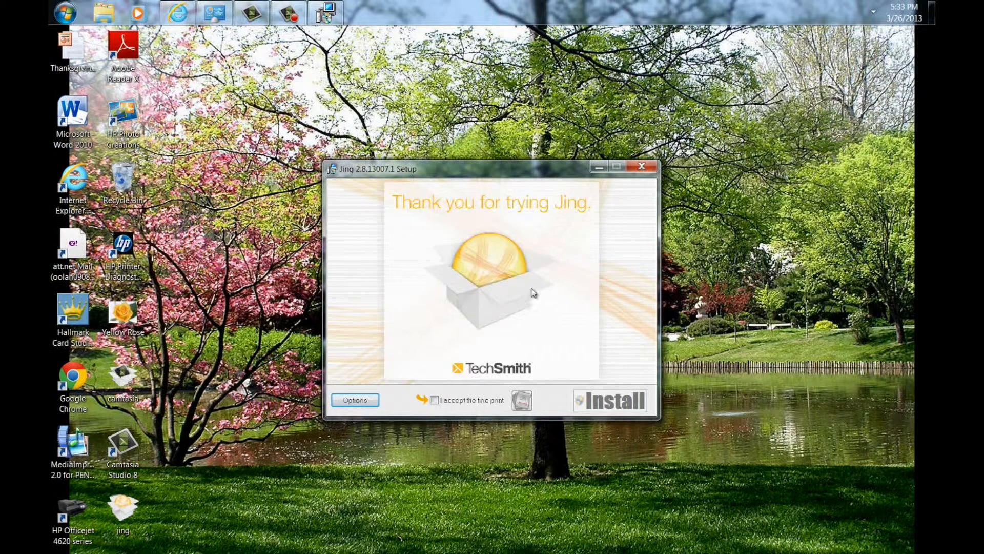
Accept the fine print, install Jing, and finish the setup
click(435, 400)
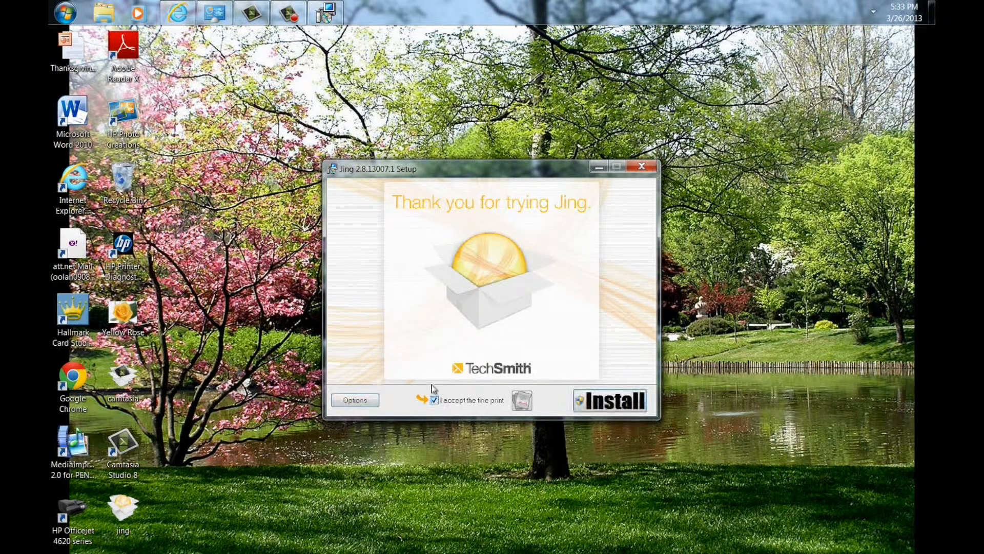
click(605, 405)
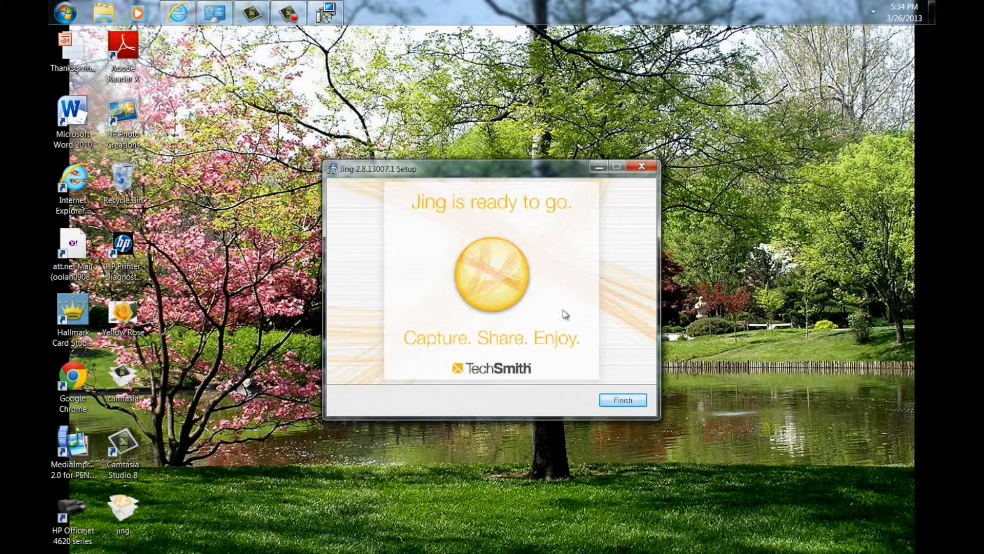
click(632, 402)
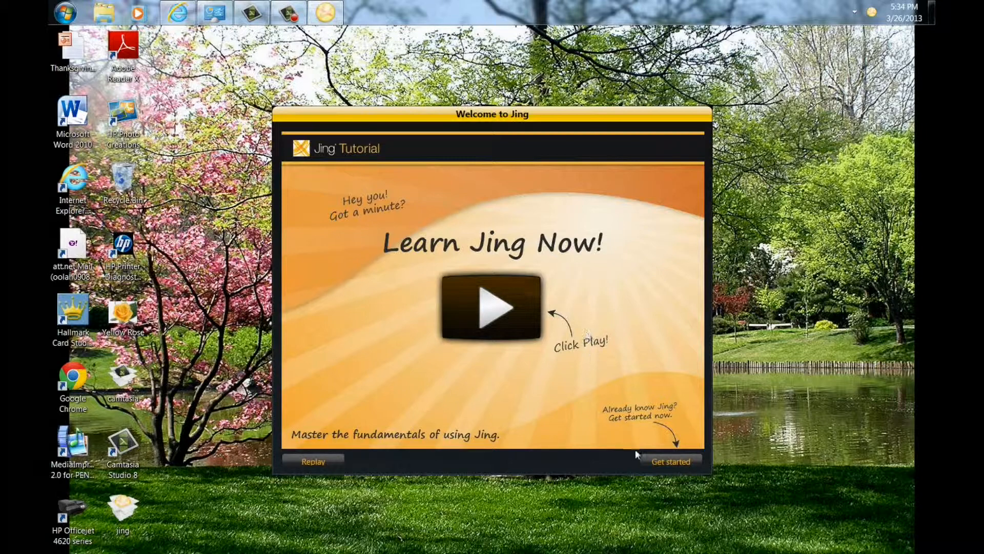
Skip the Jing tutorial, choose to use an existing account, and sign in with the account password
click(670, 463)
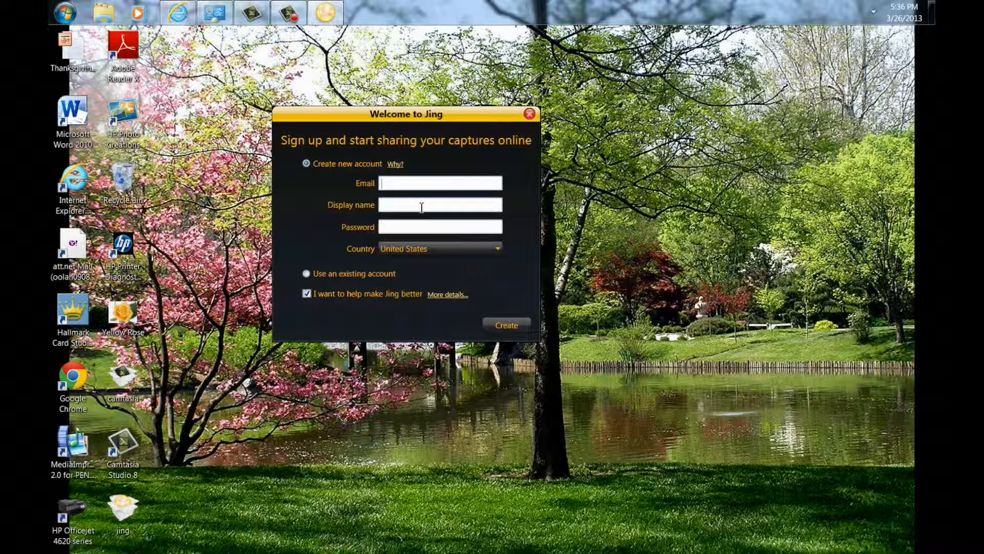
click(307, 276)
drag(406, 216, 364, 220)
text(**)
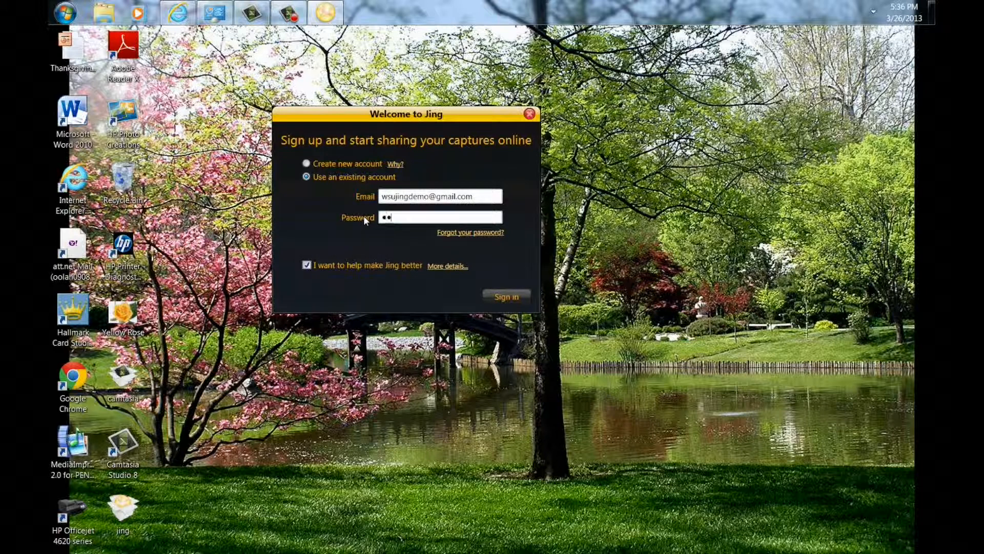
text(******)
key(Return)
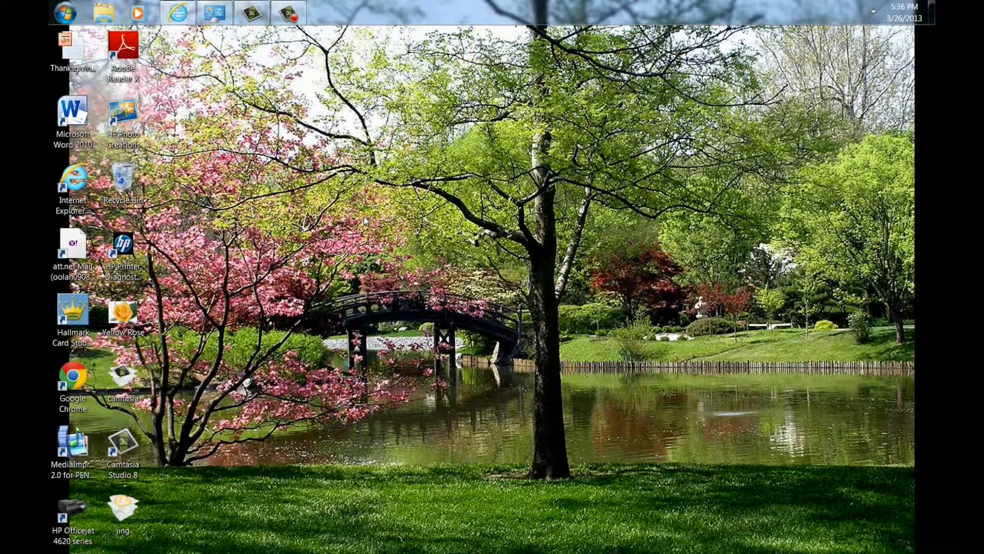
mouse_move(490, 36)
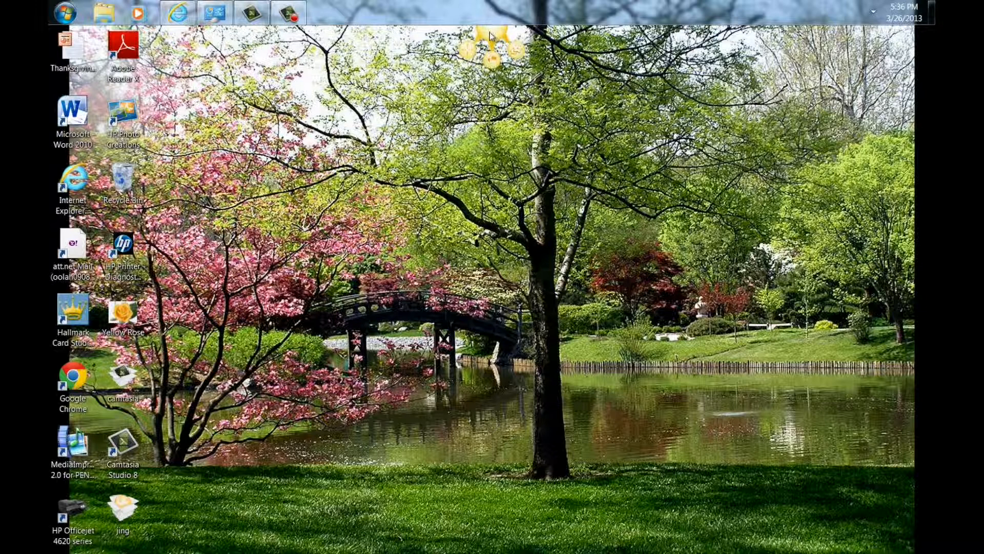